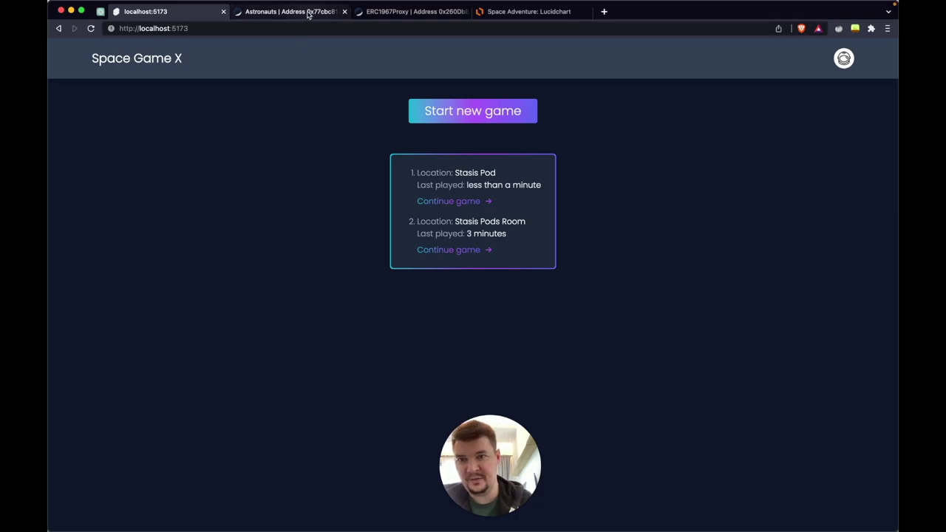
# Switch to the Astronauts contract page on Etherscan and examine its list of readable functions
pyautogui.click(309, 13)
pyautogui.scroll(2, 285, 119)
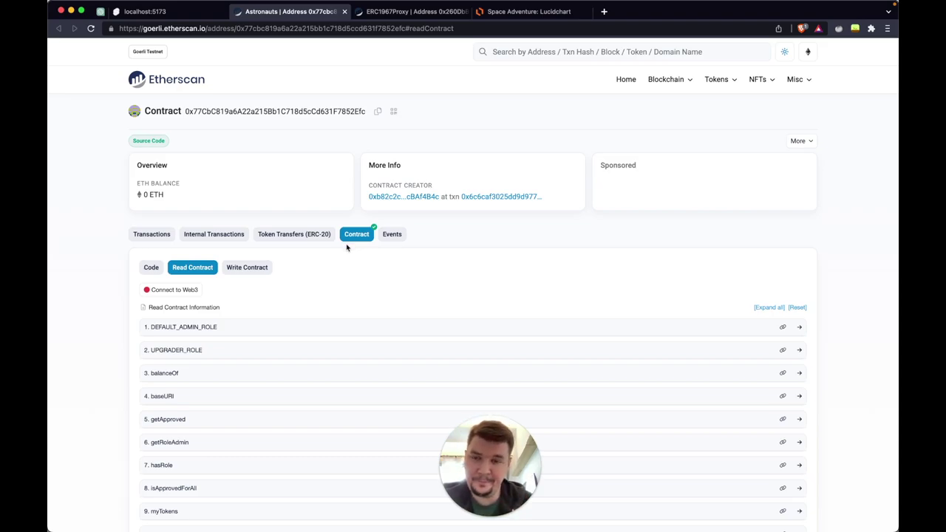
pyautogui.scroll(-2, 334, 276)
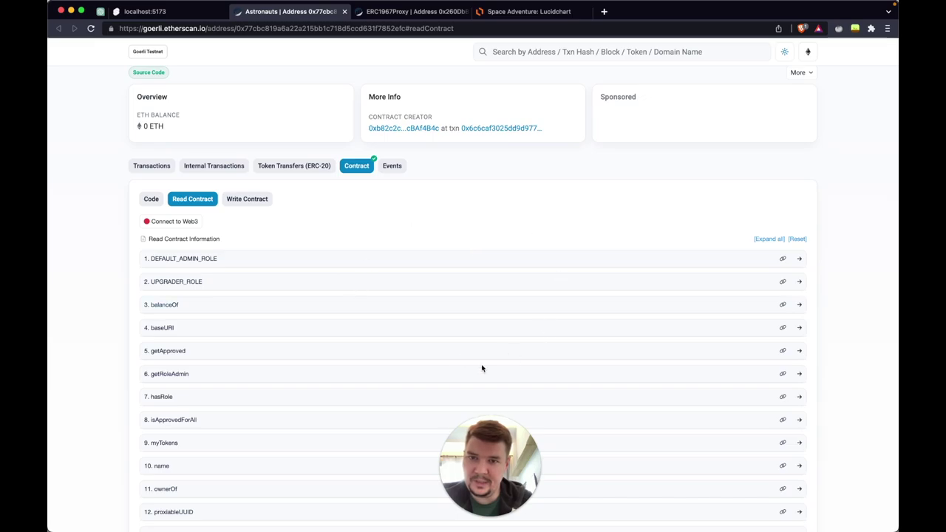
pyautogui.scroll(-2, 471, 241)
pyautogui.scroll(-6, 471, 241)
pyautogui.scroll(10, 471, 241)
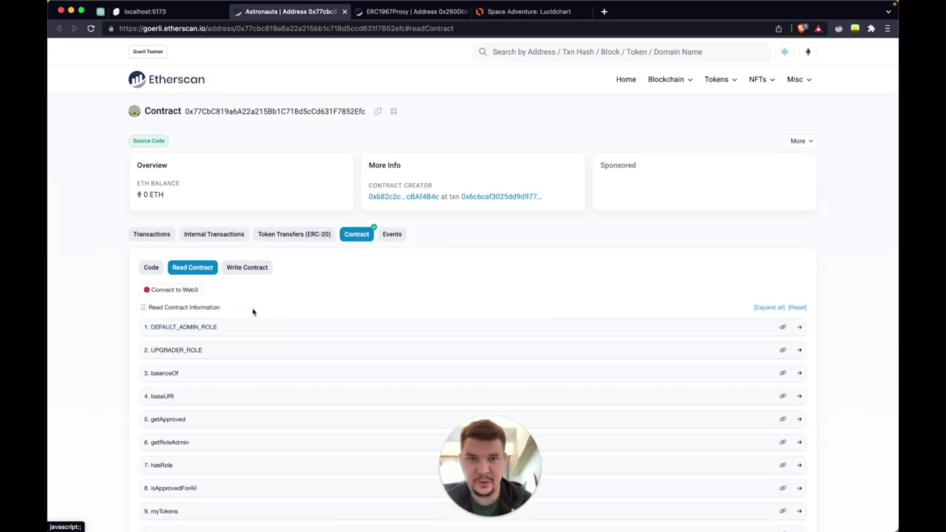
# Expand the myTokens read function, highlight its return type, and collapse it again
pyautogui.scroll(-6, 215, 302)
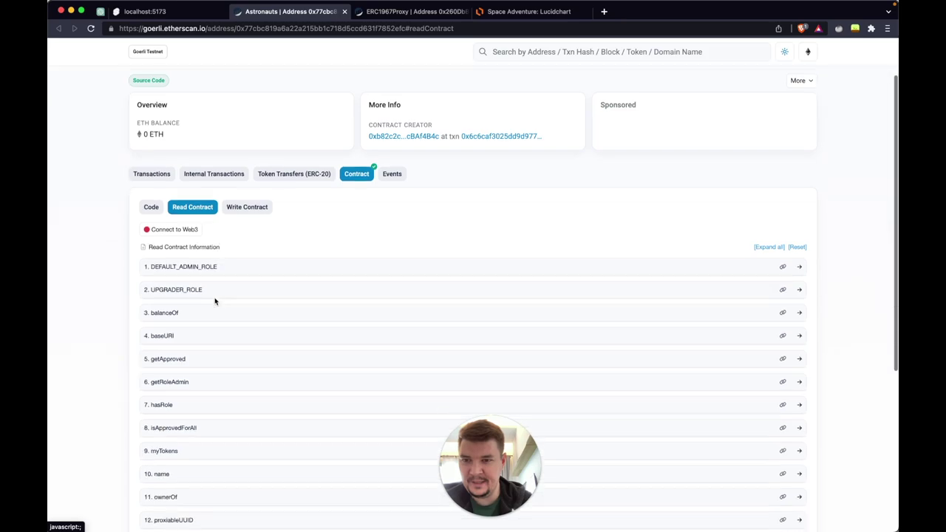
pyautogui.scroll(-2, 215, 301)
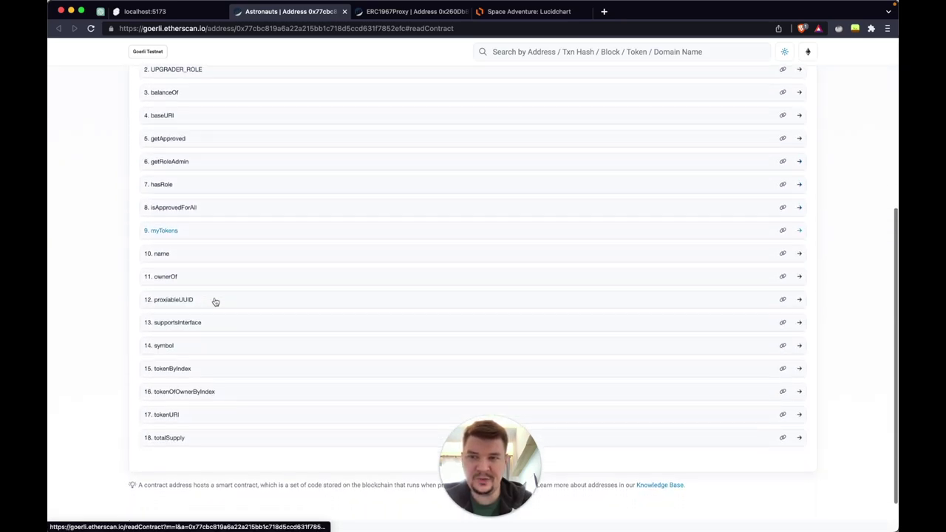
pyautogui.click(157, 232)
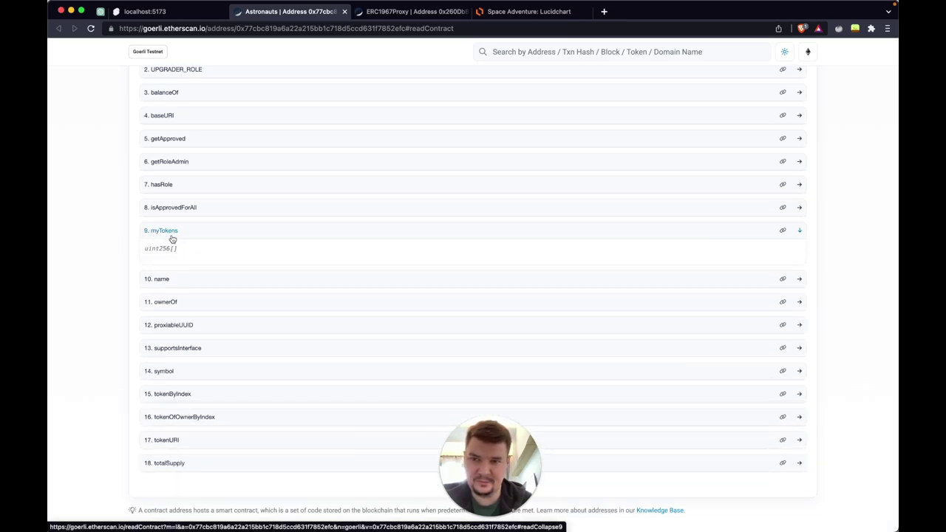
pyautogui.moveTo(146, 250); pyautogui.dragTo(179, 252)
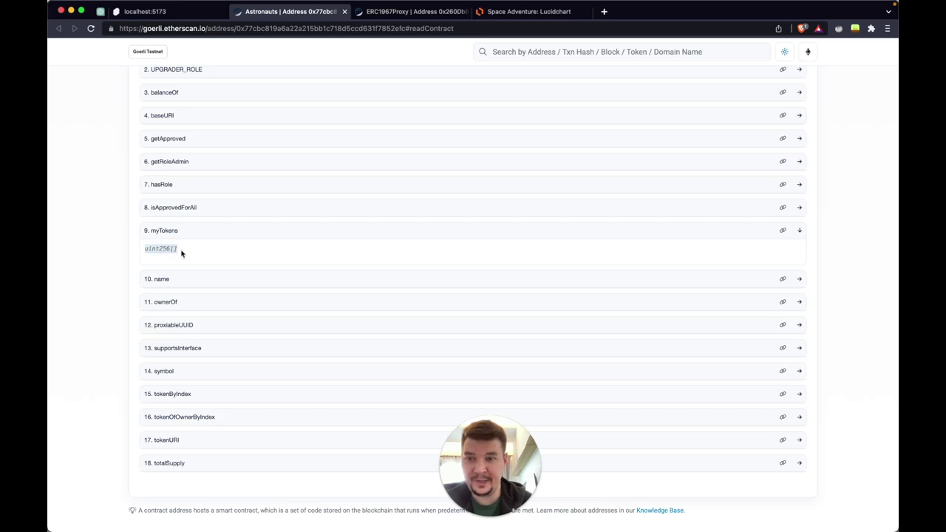
pyautogui.click(188, 236)
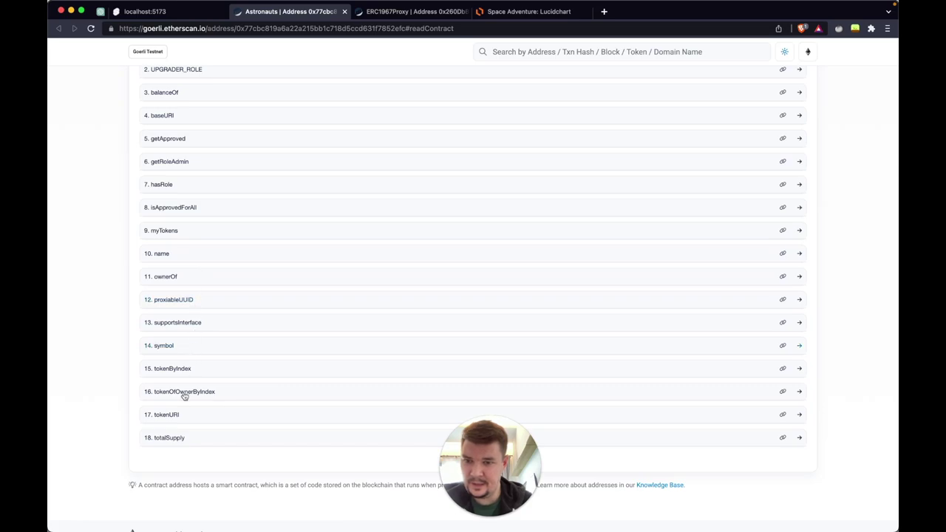
# Compare the Astronauts contract's read and write functions, and expand the mint write function
pyautogui.scroll(5, 230, 230)
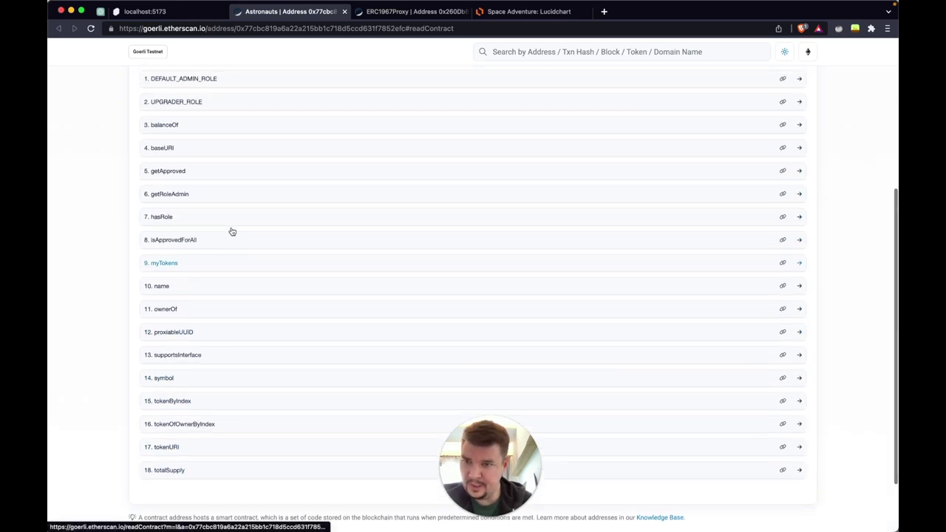
pyautogui.click(250, 145)
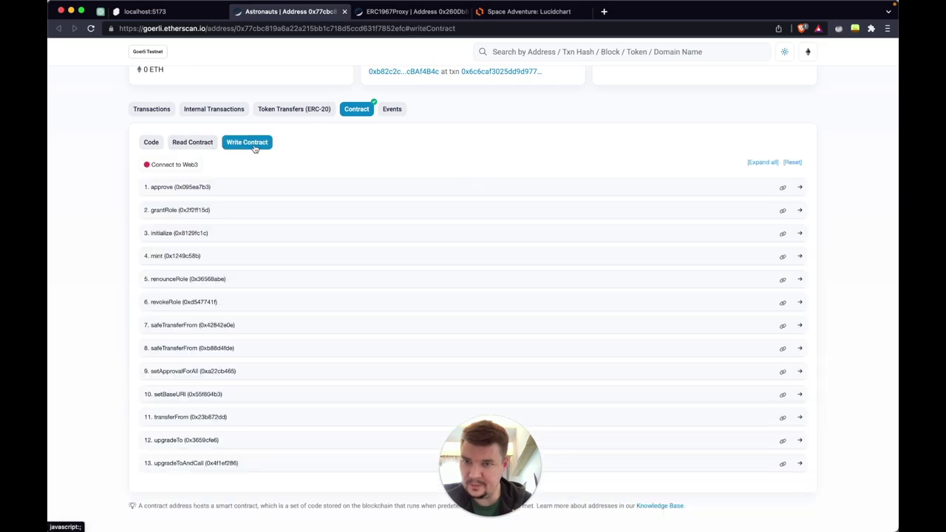
pyautogui.click(209, 146)
pyautogui.scroll(-4, 170, 462)
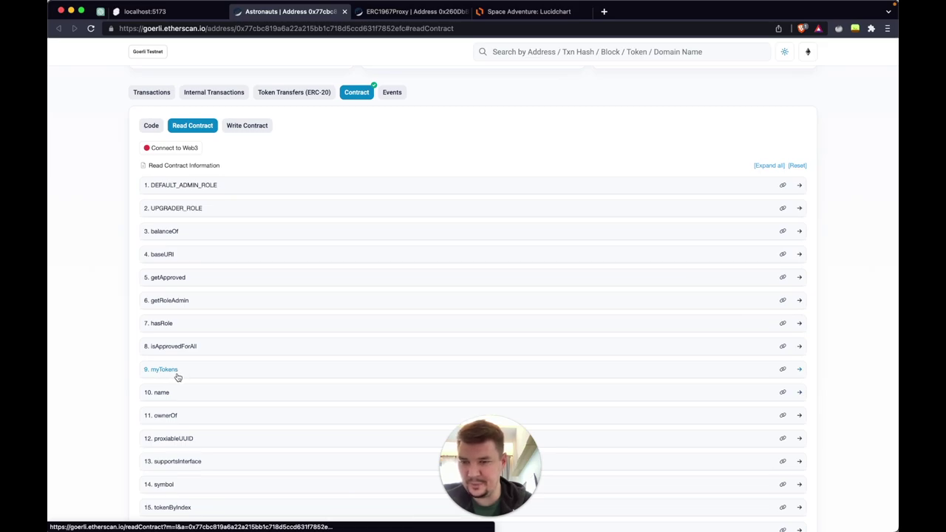
pyautogui.click(244, 130)
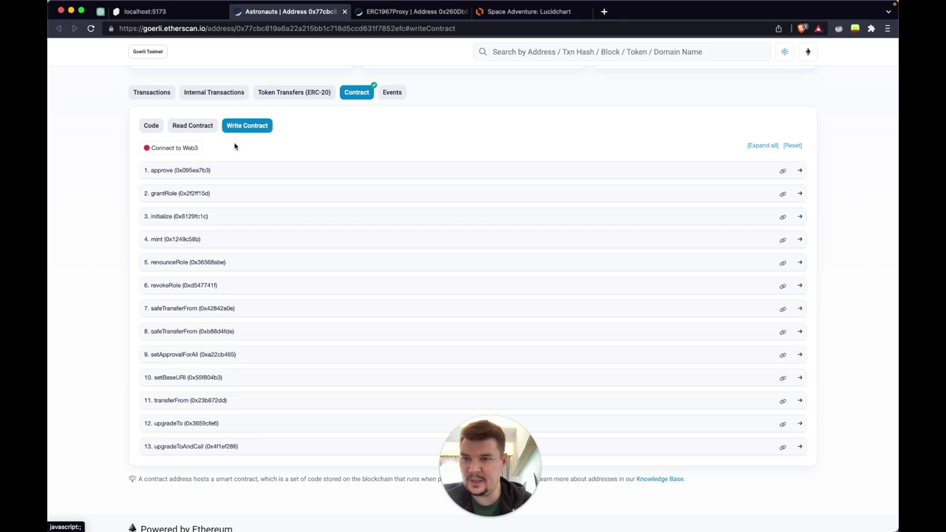
pyautogui.click(172, 239)
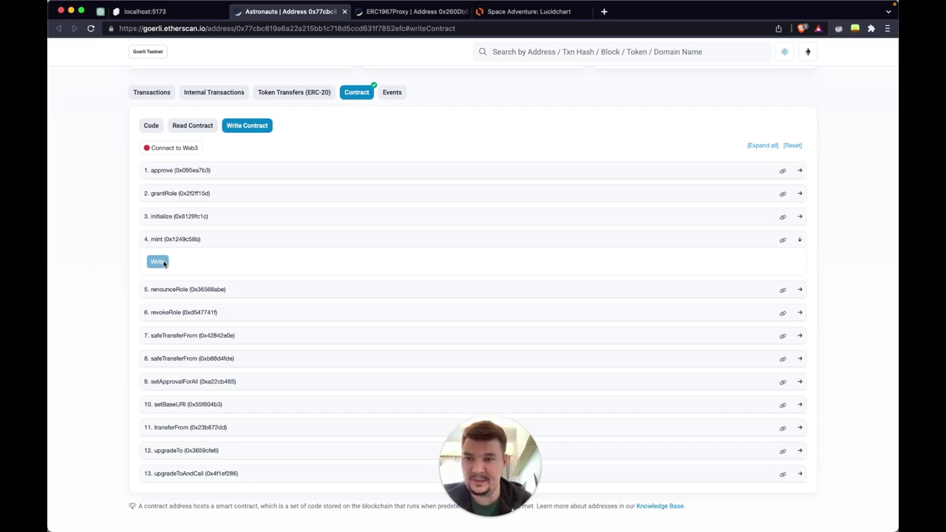
# Switch to the ERC1967Proxy contract page and examine its writable functions
pyautogui.scroll(2, 290, 155)
pyautogui.scroll(1, 290, 156)
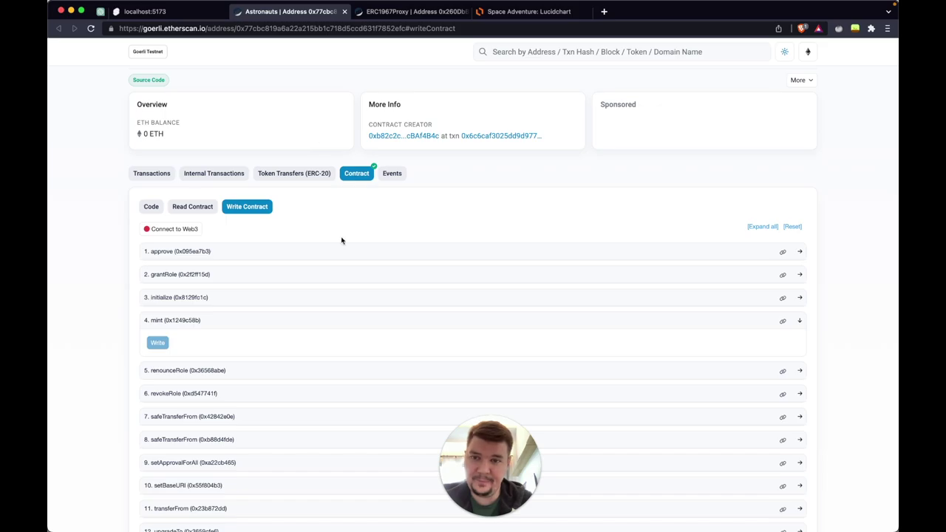
pyautogui.scroll(2, 338, 249)
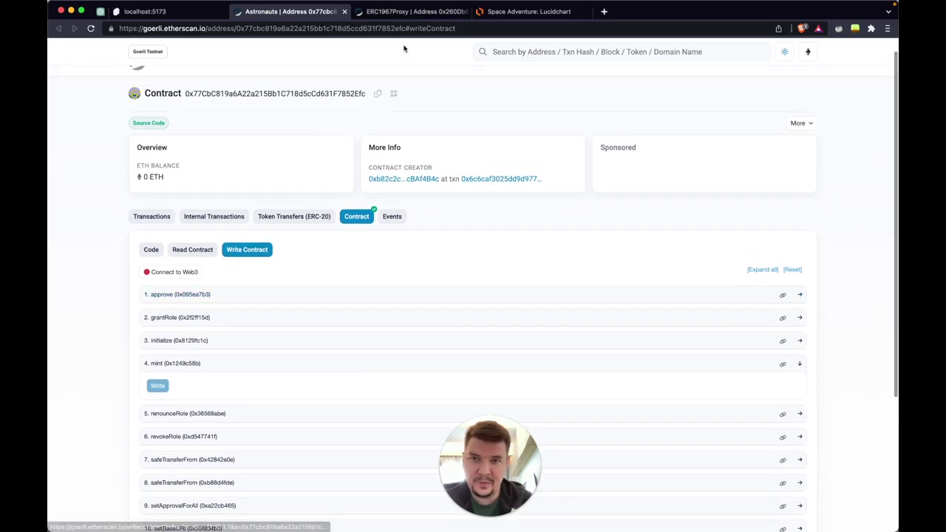
pyautogui.click(400, 13)
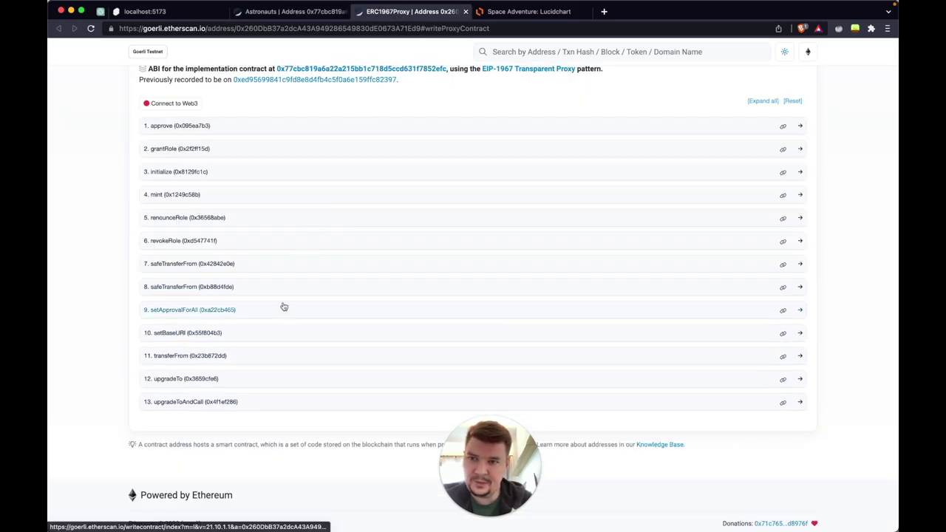
pyautogui.scroll(6, 283, 306)
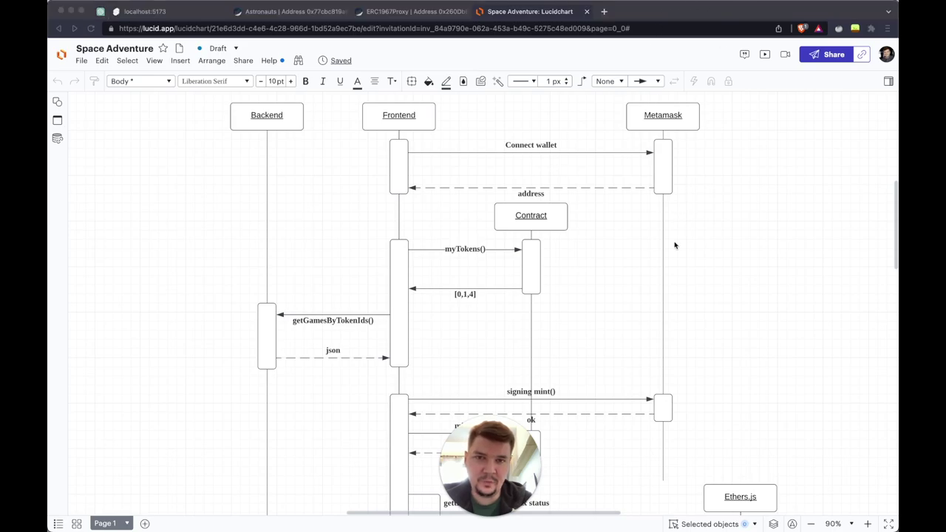
# Examine the Space Adventure sequence diagram in Lucidchart, from the Connect wallet call down to the Ethers.js transaction receipt check
pyautogui.hscroll(3, 675, 245)
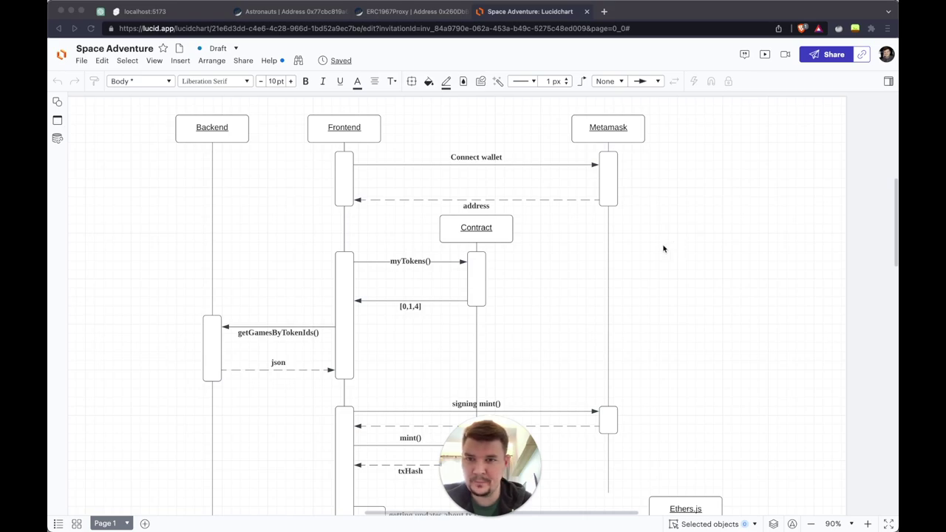
pyautogui.scroll(2, 241, 160)
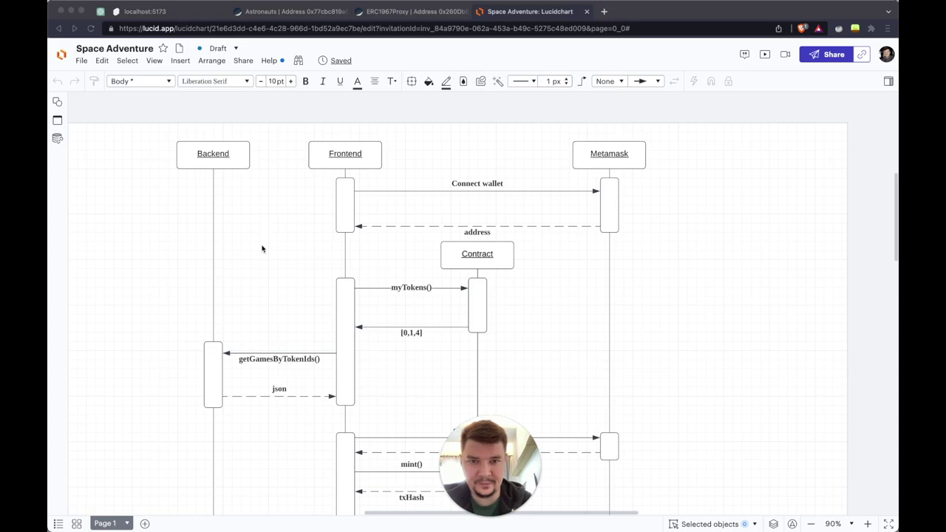
pyautogui.scroll(-2, 262, 248)
pyautogui.hscroll(-1, 262, 249)
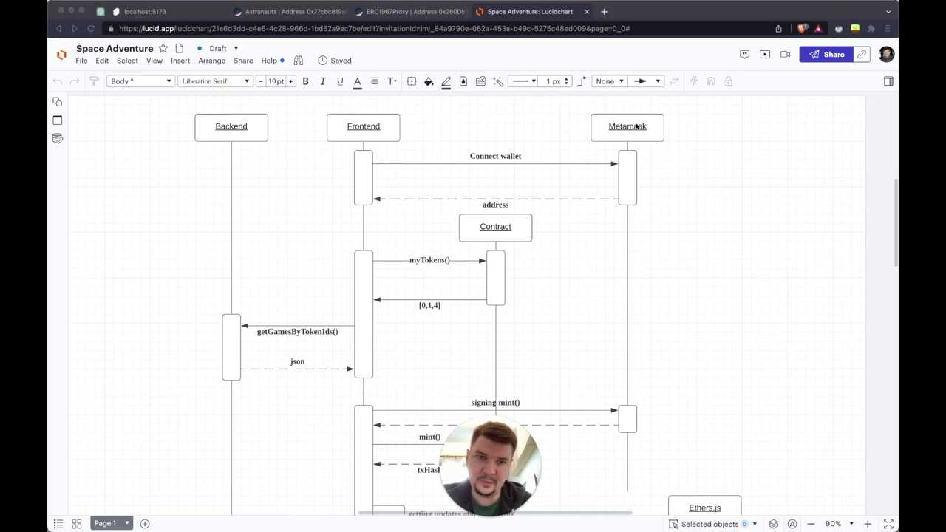
pyautogui.scroll(-8, 618, 229)
pyautogui.scroll(6, 619, 230)
pyautogui.hscroll(1, 619, 230)
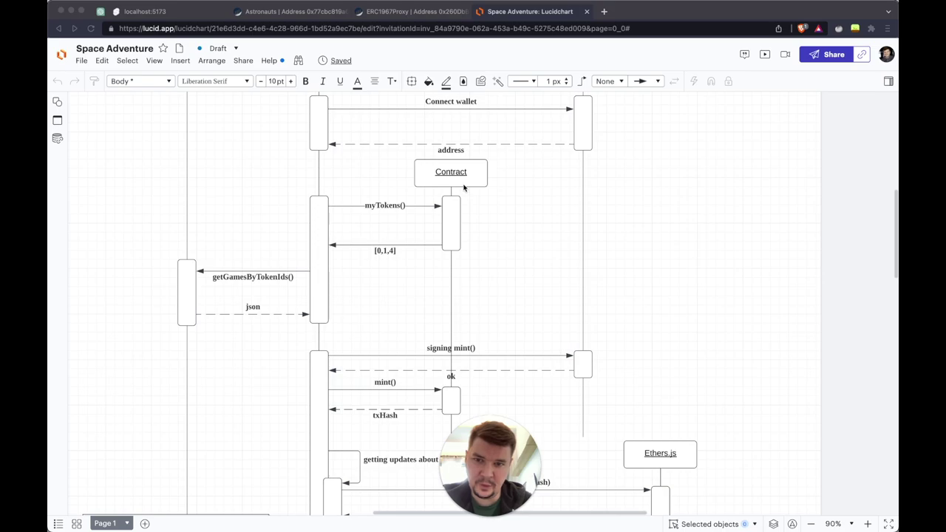
pyautogui.scroll(-5, 673, 465)
pyautogui.hscroll(-1, 673, 465)
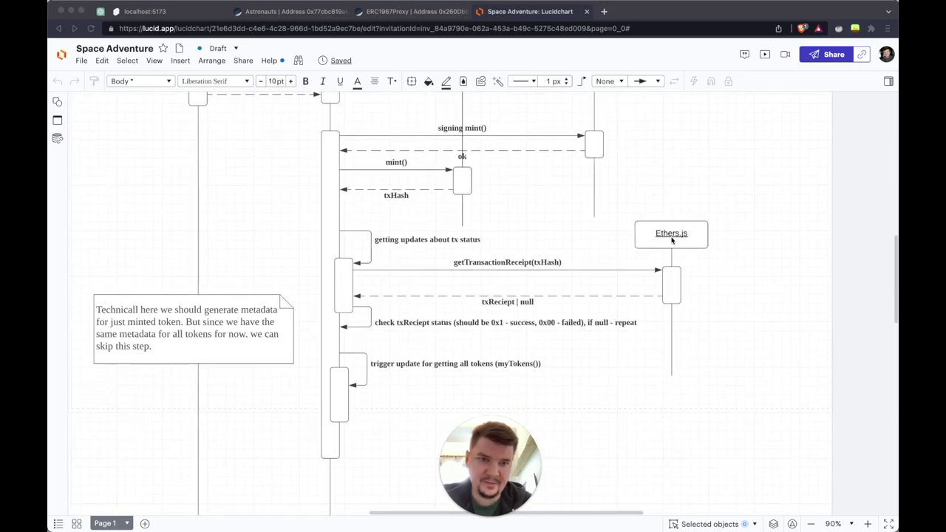
# Review the Backend lifeline in the sequence diagram, including the getGamesByTokenIds() request and its json reply
pyautogui.scroll(8, 629, 110)
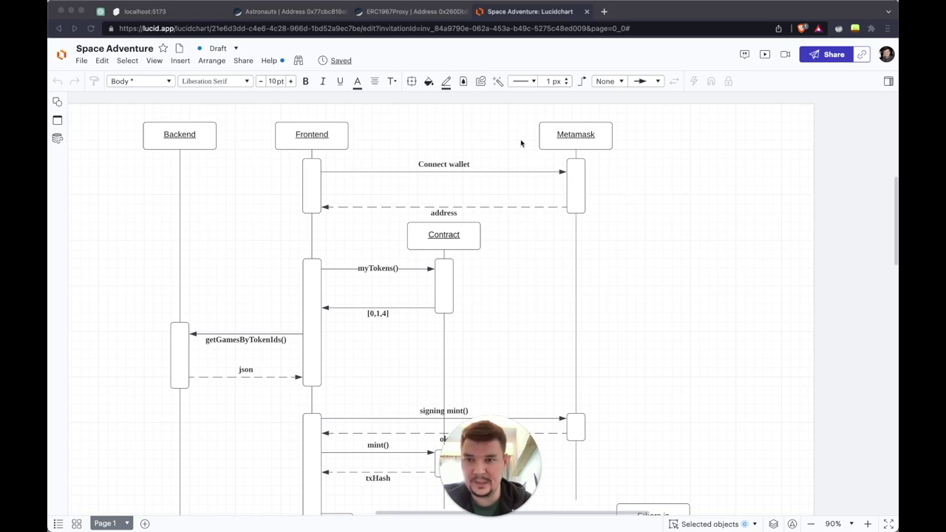
pyautogui.hscroll(-2, 246, 146)
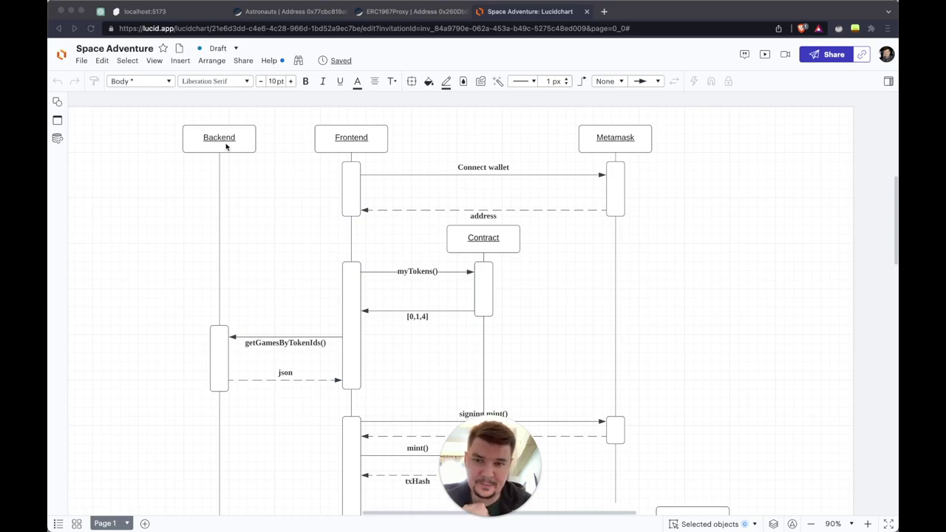
pyautogui.scroll(-10, 252, 322)
pyautogui.scroll(6, 252, 322)
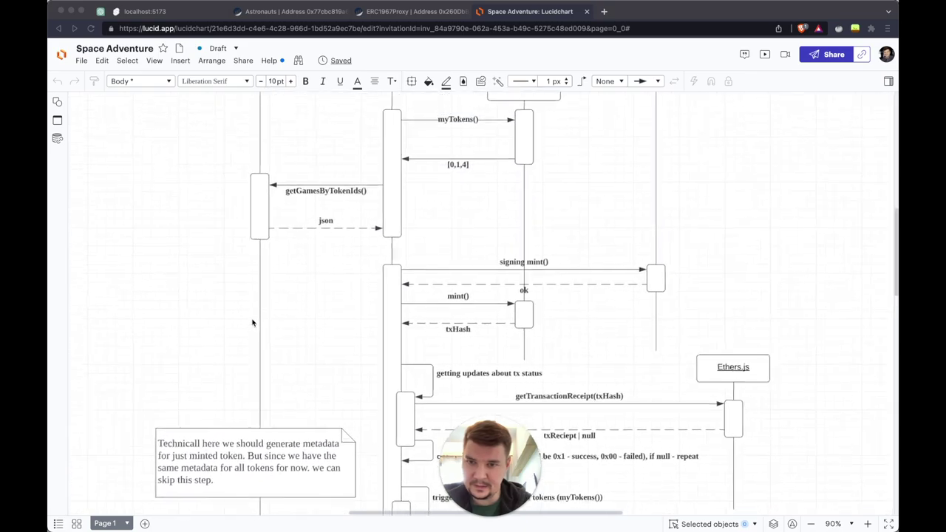
pyautogui.scroll(1, 252, 322)
pyautogui.scroll(5, 294, 196)
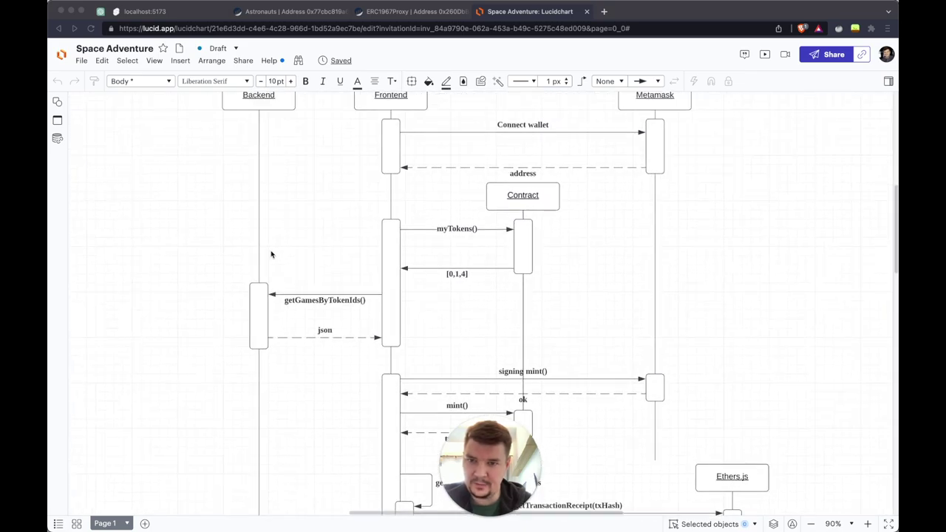
pyautogui.scroll(3, 271, 255)
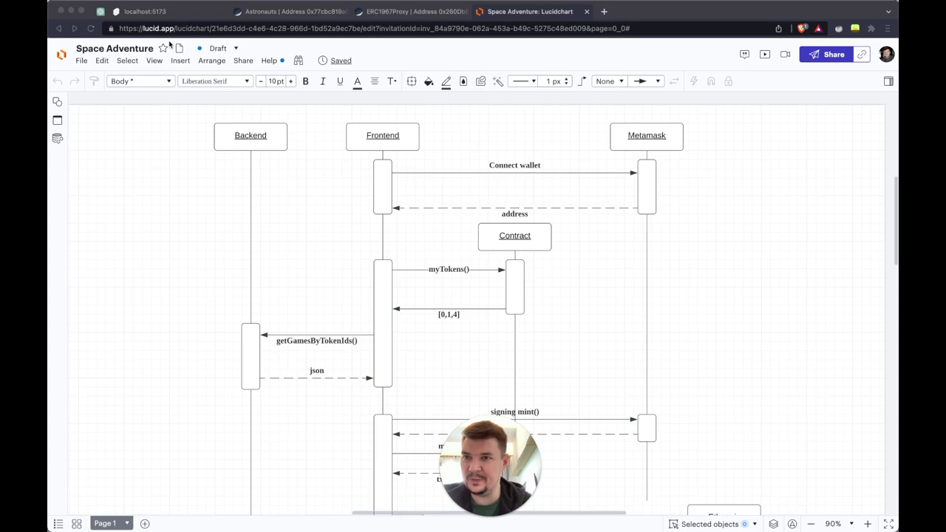
# Switch to the localhost:5173 game page and record its network requests on reload, filtered to Fetch/XHR
pyautogui.click(159, 13)
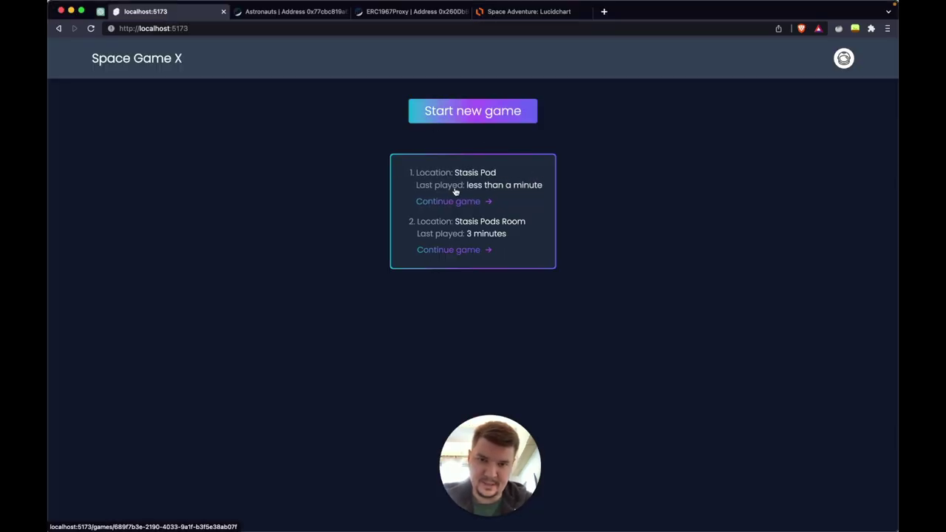
pyautogui.press('super+alt+j')
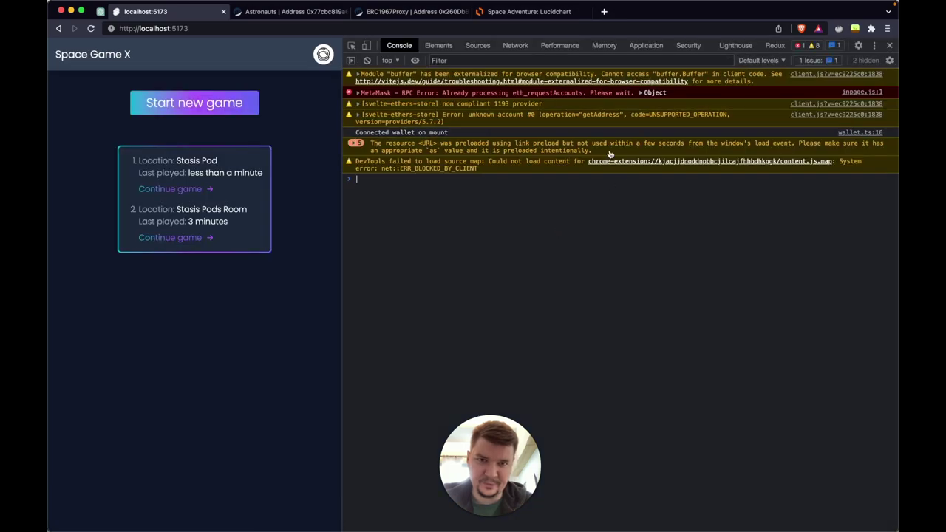
pyautogui.click(516, 46)
pyautogui.click(570, 74)
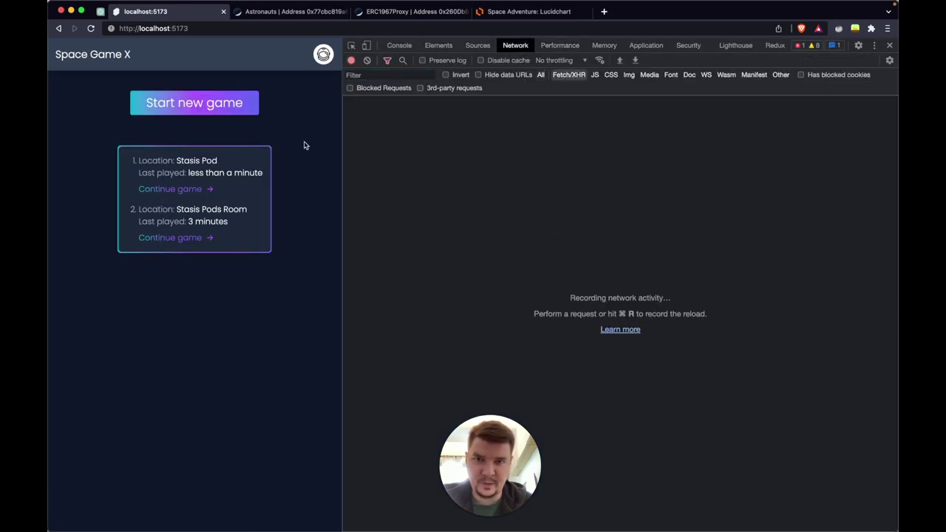
pyautogui.press('super+r')
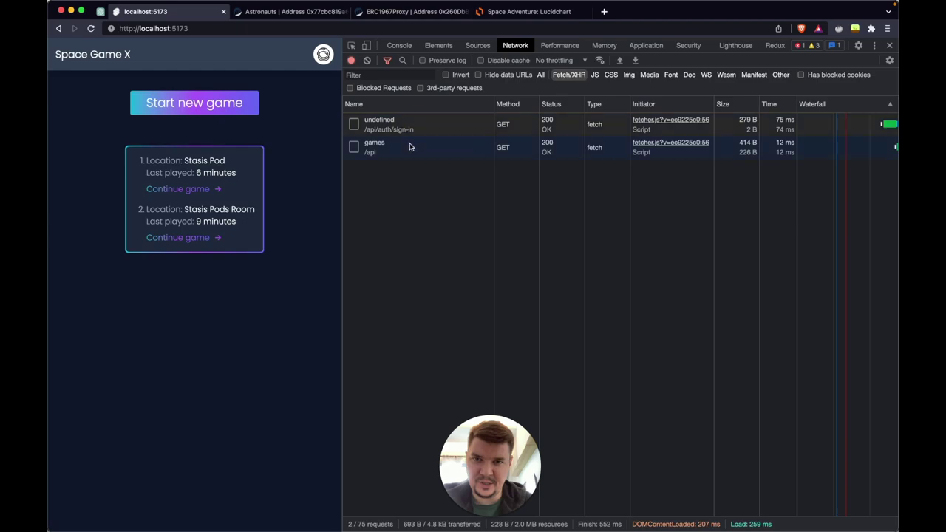
# Inspect both game records in the games request's response preview, and return to the Space Adventure diagram in Lucidchart
pyautogui.click(375, 153)
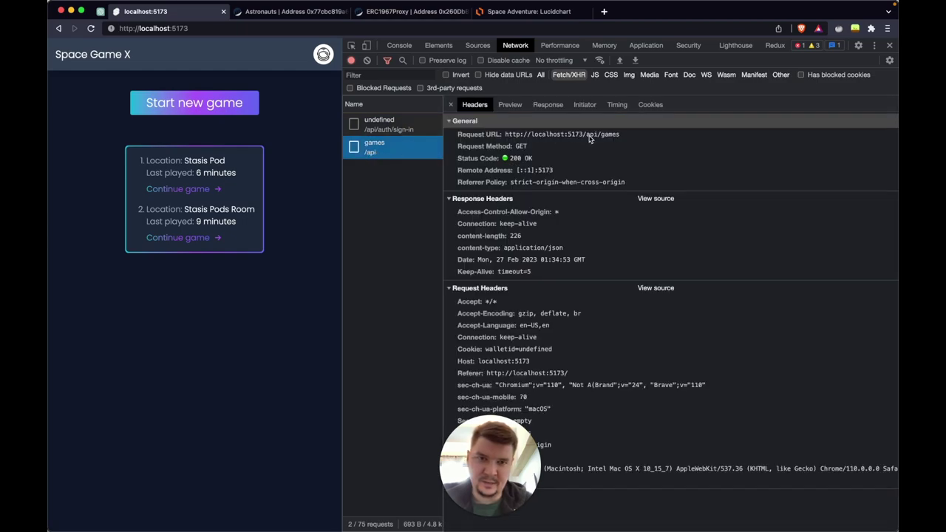
pyautogui.click(510, 106)
pyautogui.click(457, 128)
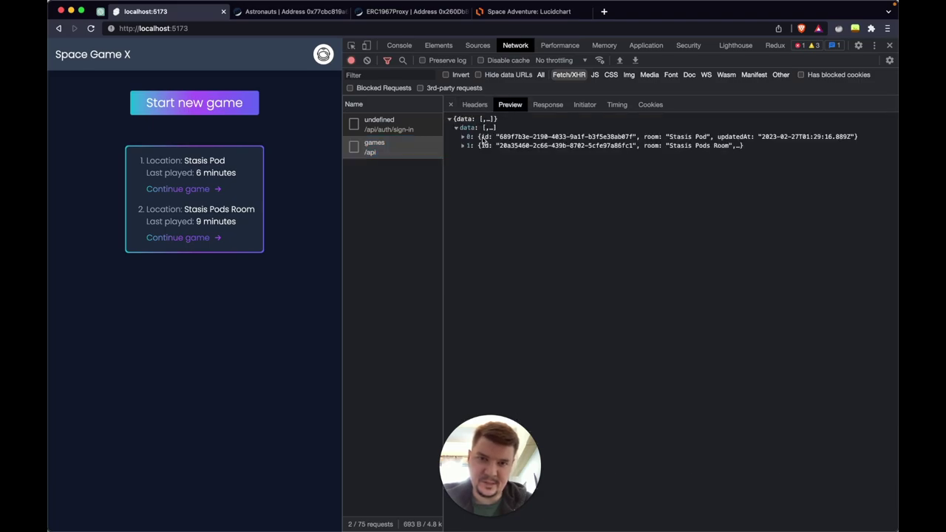
pyautogui.click(463, 137)
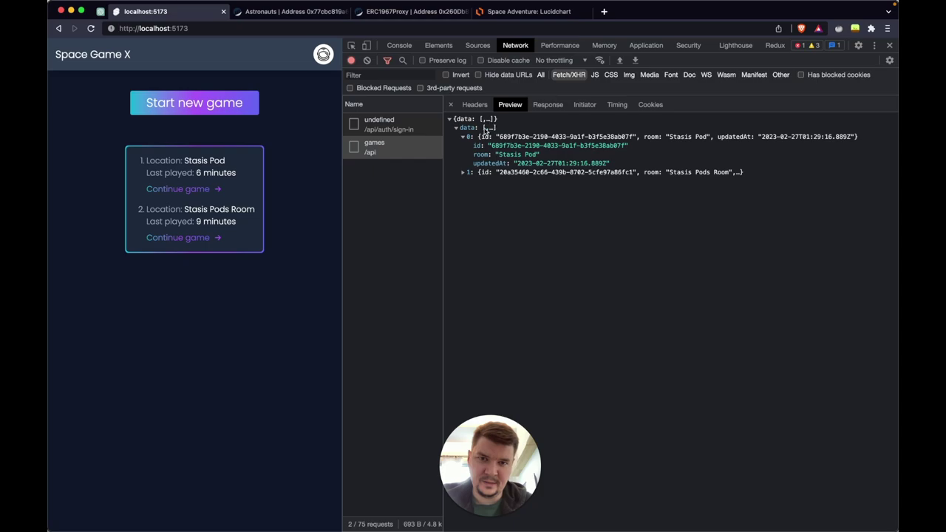
pyautogui.click(466, 173)
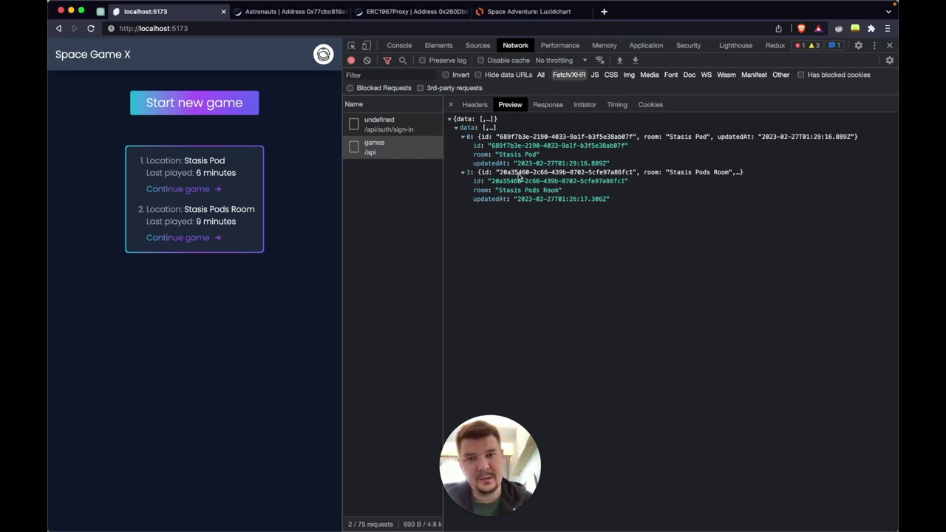
pyautogui.click(476, 22)
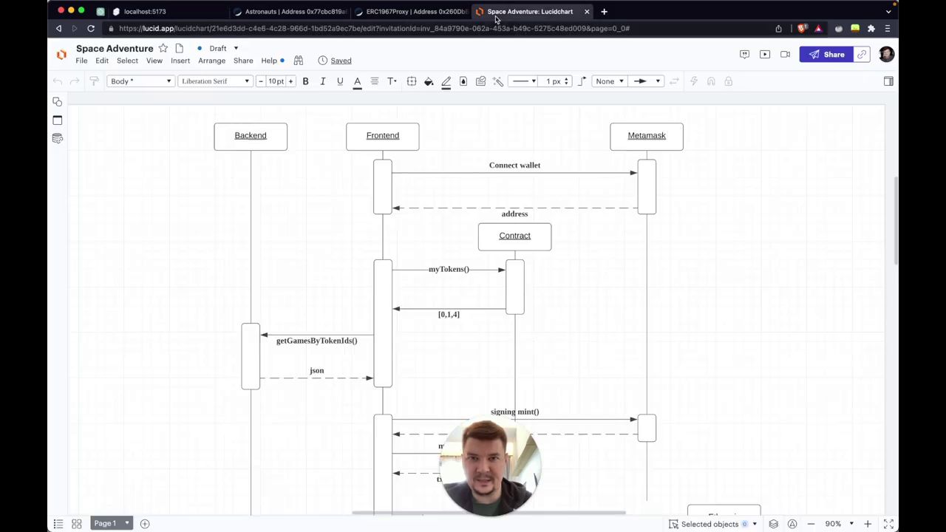